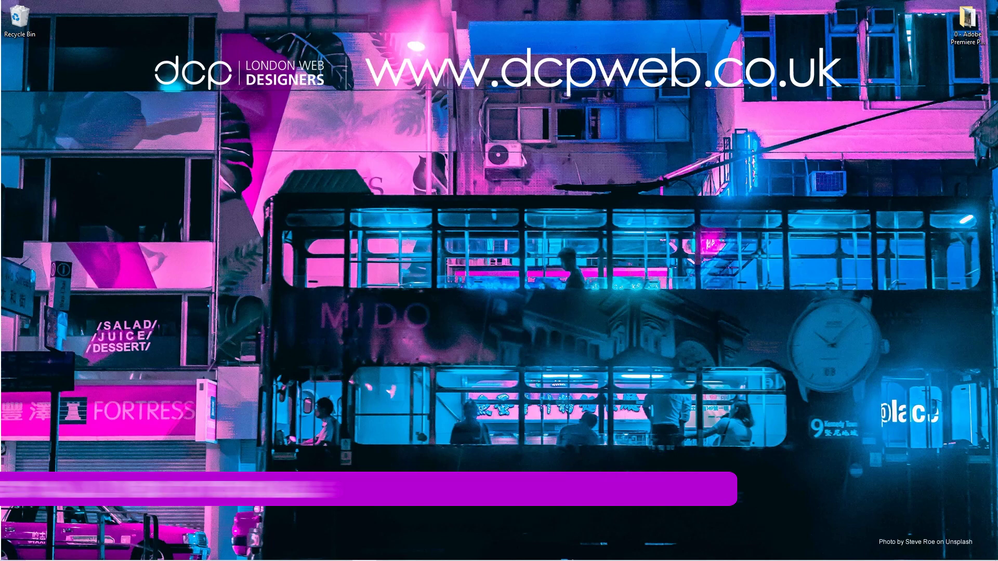
Open the Color Grading Tutorial folder and select the Landscape and Woman MP4 clips
{"action": "double_click", "coordinate": [970, 36]}
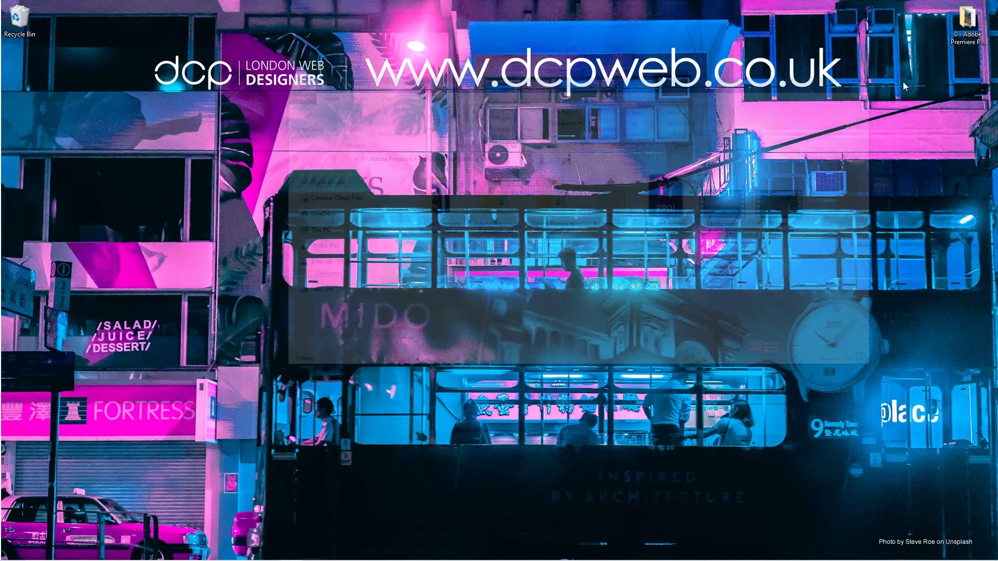
{"action": "left_click_drag", "start_coordinate": [828, 286], "coordinate": [732, 230]}
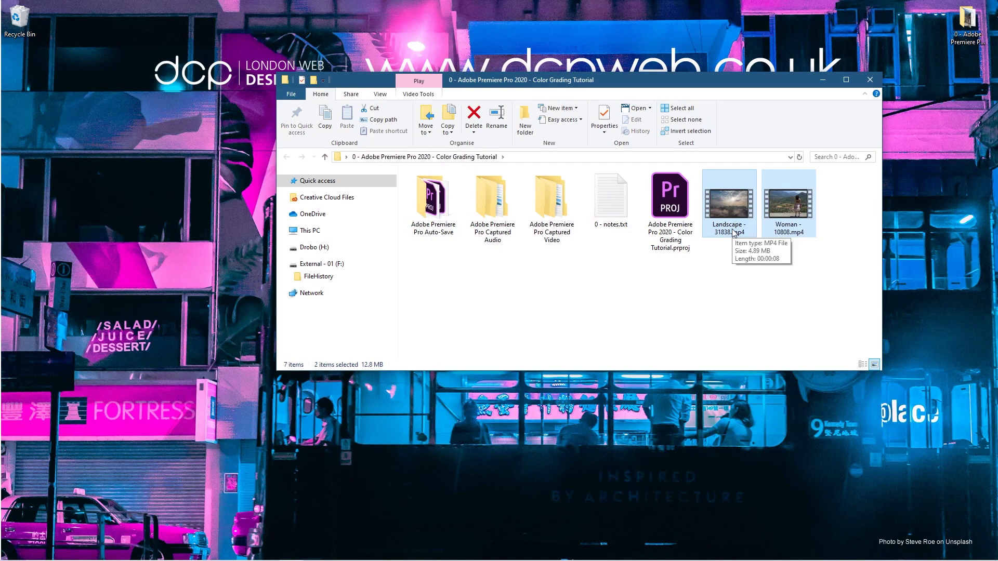
{"action": "mouse_move", "coordinate": [602, 555]}
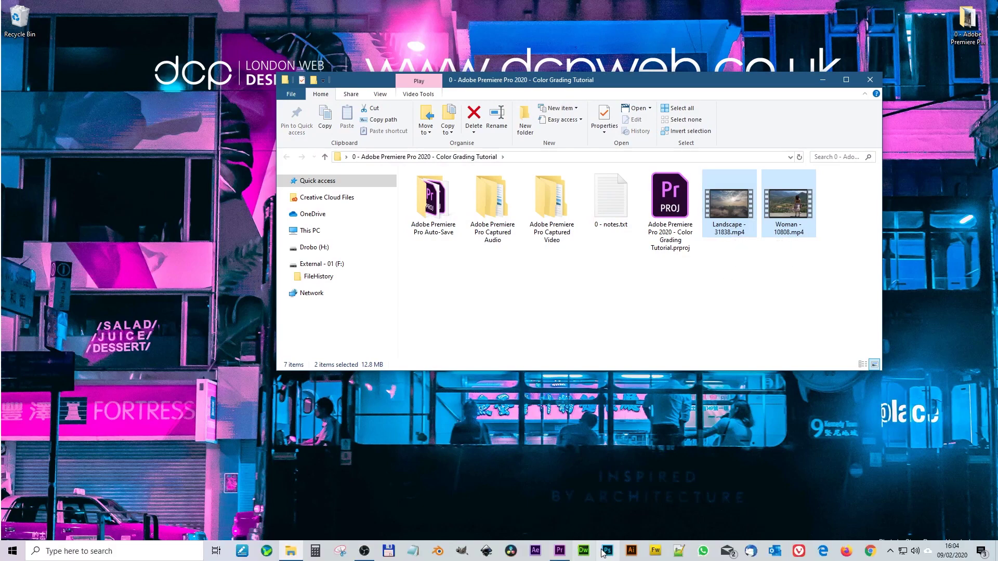
{"action": "left_click", "coordinate": [560, 551]}
{"action": "left_click", "coordinate": [290, 551]}
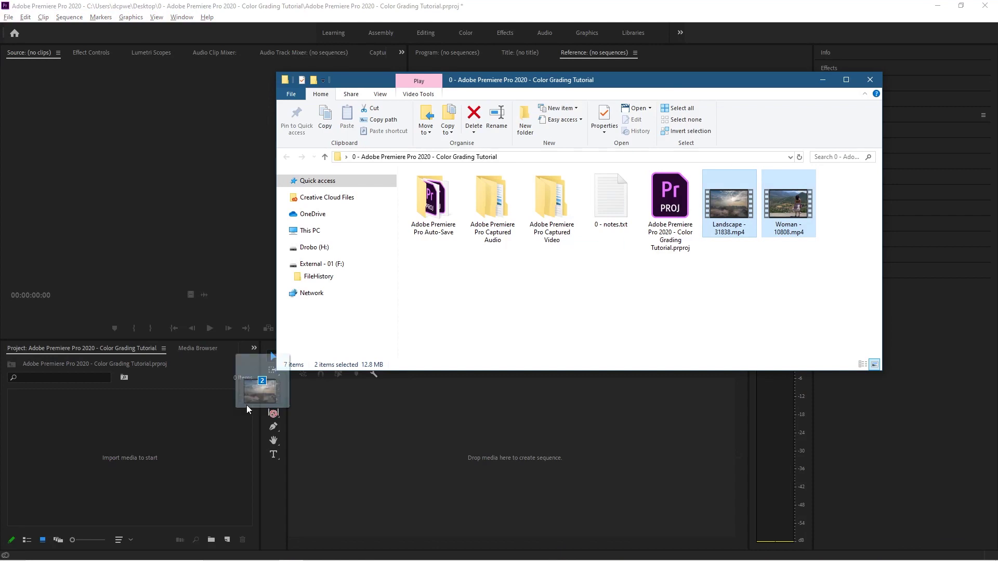
Import both clips, build the Woman - 10808 sequence, and load Landscape in the Source monitor
{"action": "left_click_drag", "start_coordinate": [214, 456], "coordinate": [62, 412]}
{"action": "left_click", "coordinate": [149, 349]}
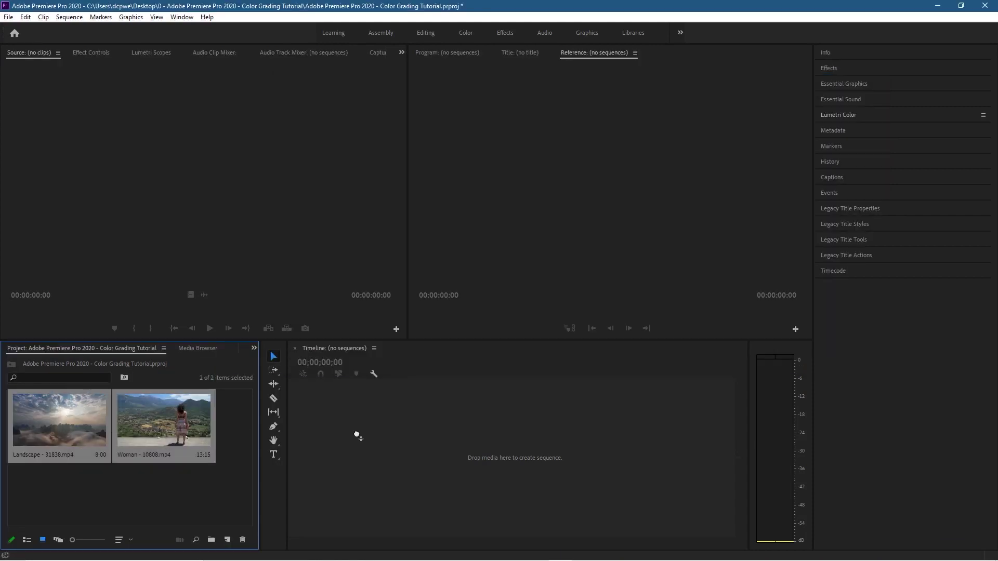
{"action": "left_click_drag", "start_coordinate": [357, 436], "coordinate": [357, 437]}
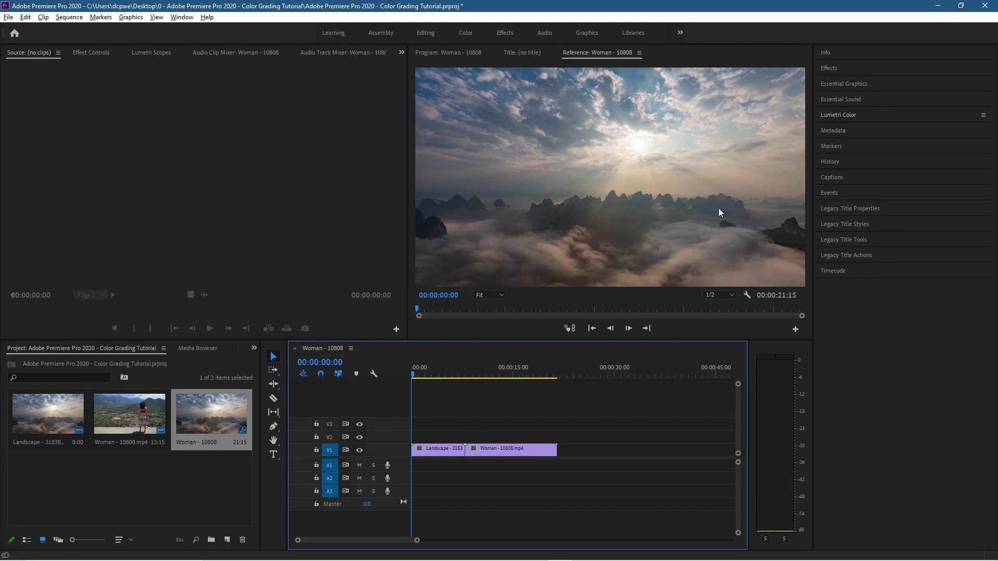
{"action": "left_click", "coordinate": [427, 451]}
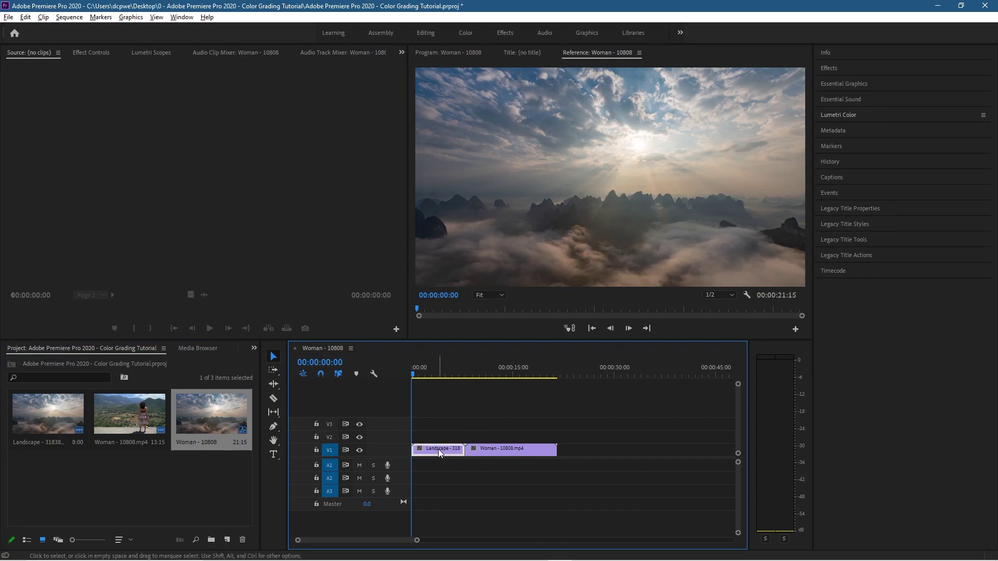
{"action": "double_click", "coordinate": [438, 449]}
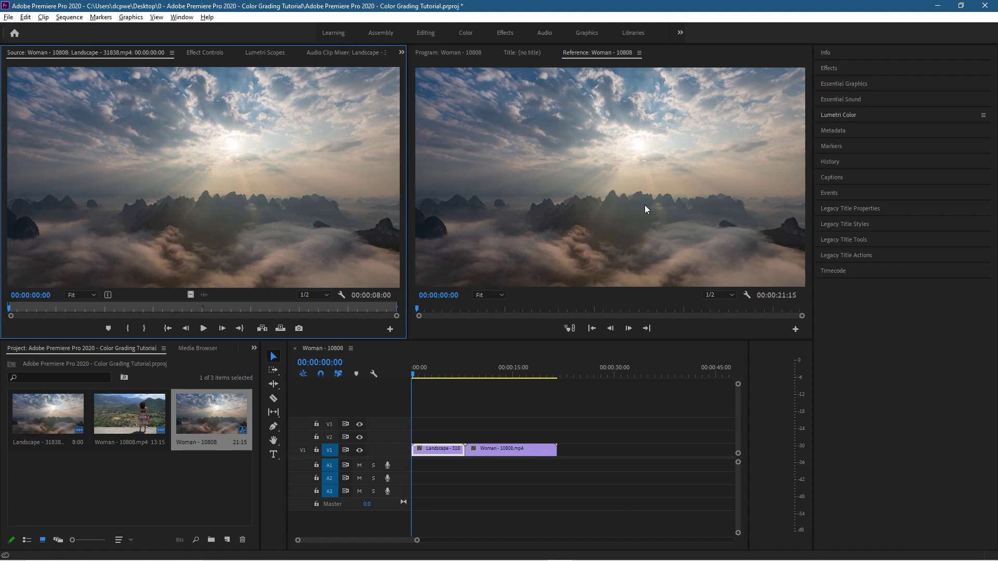
Select the Landscape clip and show the Lumetri Color panel from the Window menu
{"action": "left_click", "coordinate": [447, 451]}
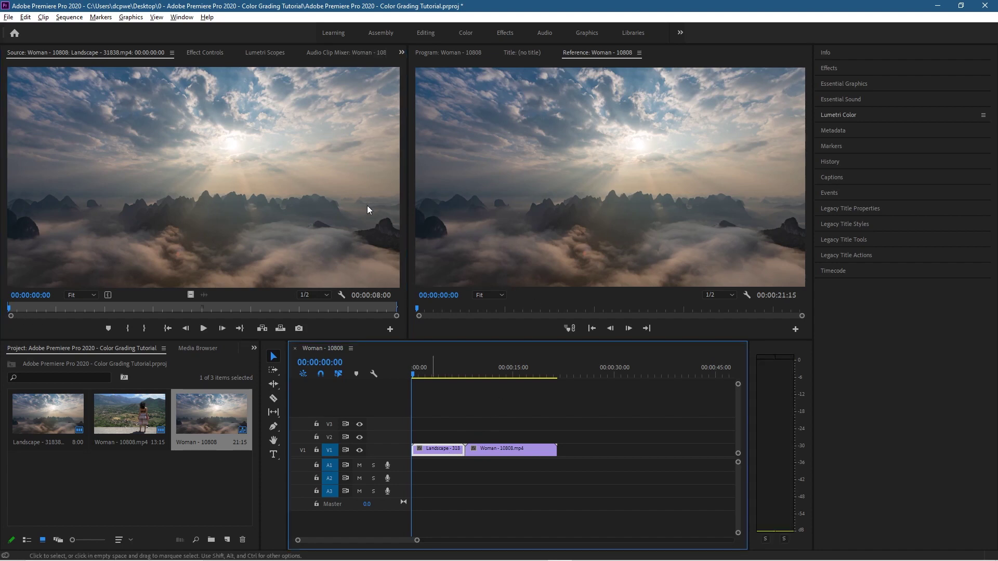
{"action": "left_click", "coordinate": [181, 18]}
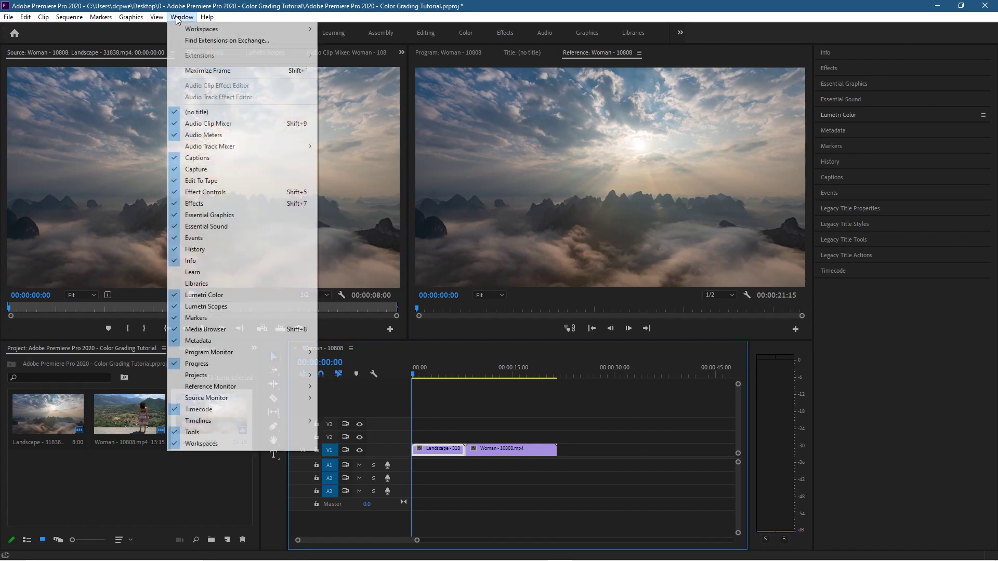
{"action": "left_click", "coordinate": [221, 298]}
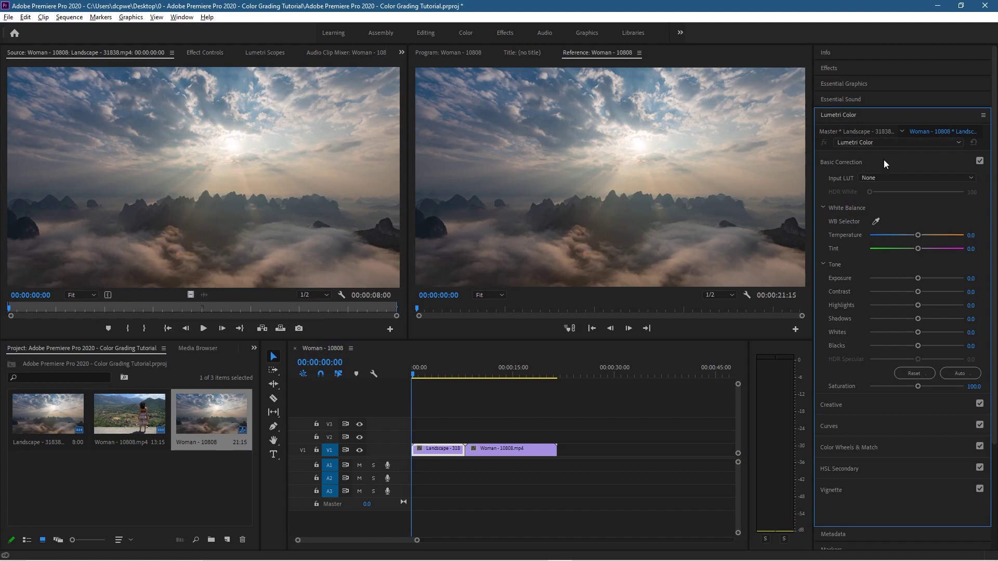
{"action": "left_click", "coordinate": [840, 164]}
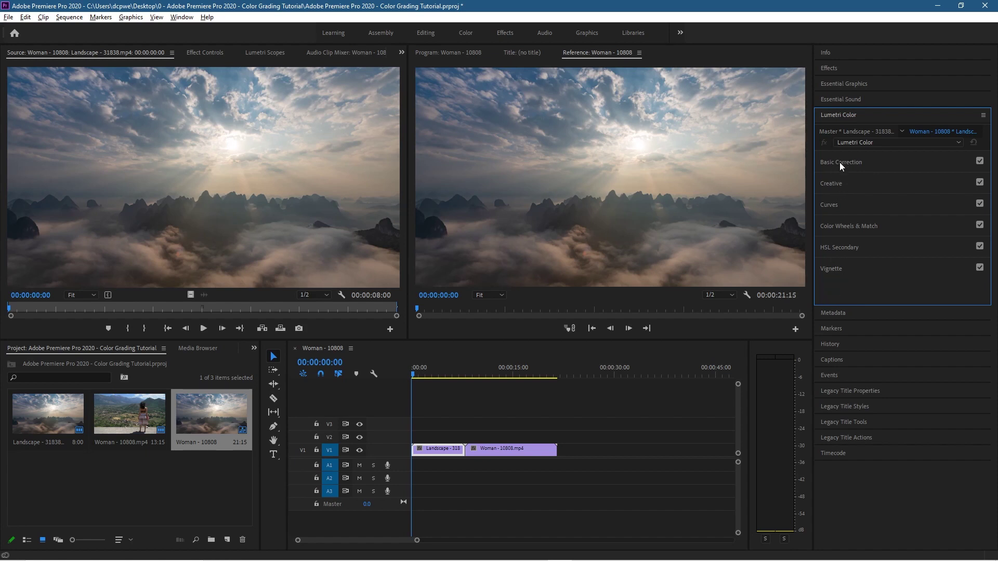
Expand Basic Correction and set Landscape's Temperature to -34.1 and Exposure to 0.3
{"action": "left_click", "coordinate": [840, 163]}
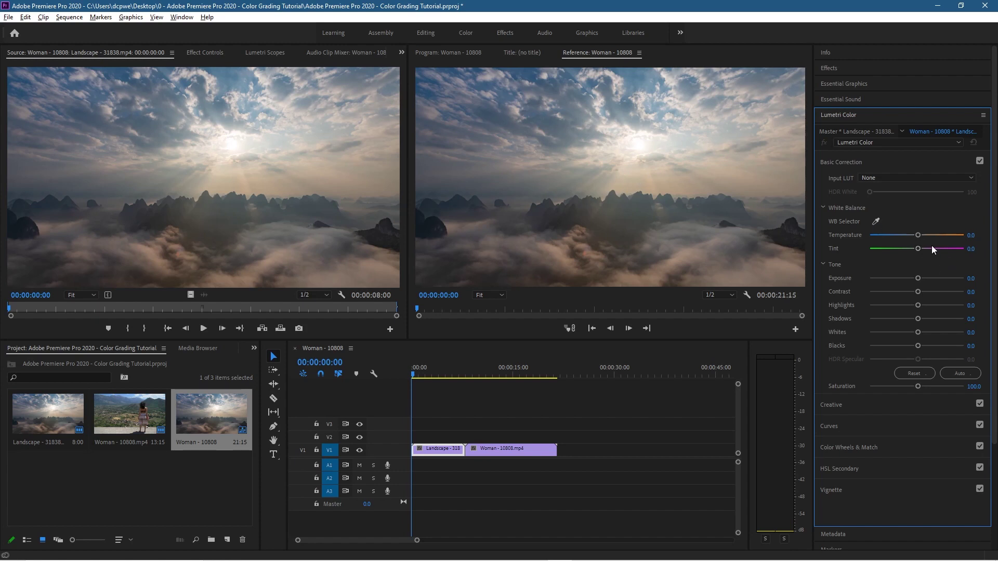
{"action": "left_click_drag", "start_coordinate": [918, 234], "coordinate": [904, 237]}
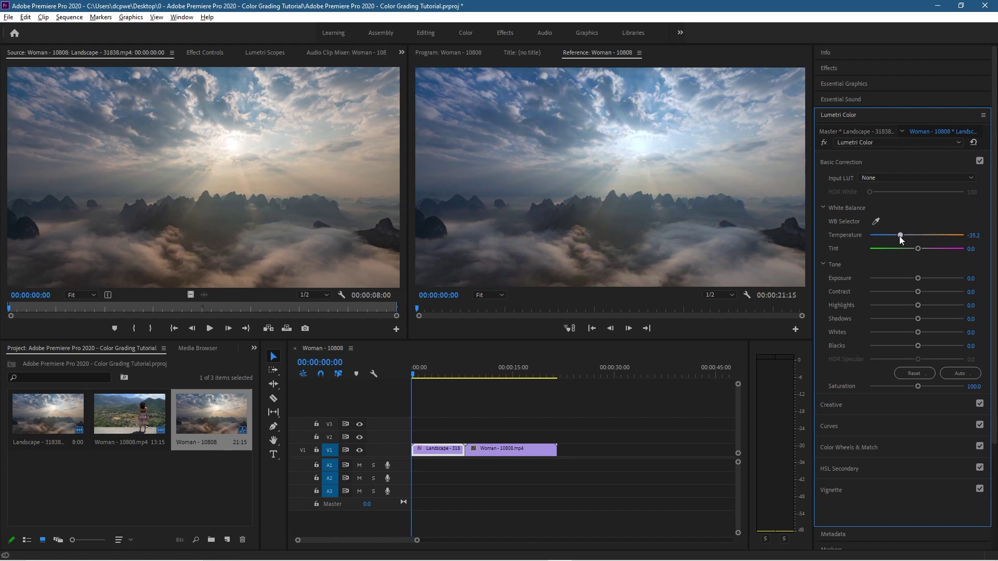
{"action": "left_click_drag", "start_coordinate": [895, 236], "coordinate": [889, 237]}
{"action": "mouse_move", "coordinate": [898, 236]}
{"action": "left_mouse_down"}
{"action": "mouse_move", "coordinate": [936, 236]}
{"action": "mouse_move", "coordinate": [898, 238]}
{"action": "left_mouse_up"}
{"action": "mouse_move", "coordinate": [917, 279]}
{"action": "left_mouse_down"}
{"action": "mouse_move", "coordinate": [933, 278]}
{"action": "mouse_move", "coordinate": [906, 282]}
{"action": "mouse_move", "coordinate": [918, 283]}
{"action": "left_mouse_up"}
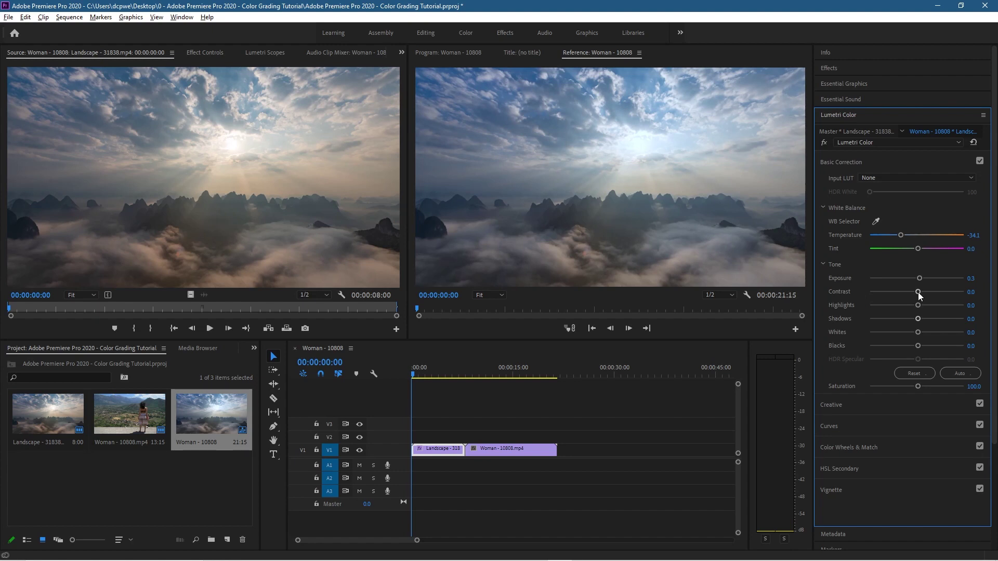
Set Landscape's Contrast 91.2, Shadows -53.8, Whites 24.2, Blacks -67.0, Saturation 140.7
{"action": "left_click_drag", "start_coordinate": [918, 292], "coordinate": [937, 294]}
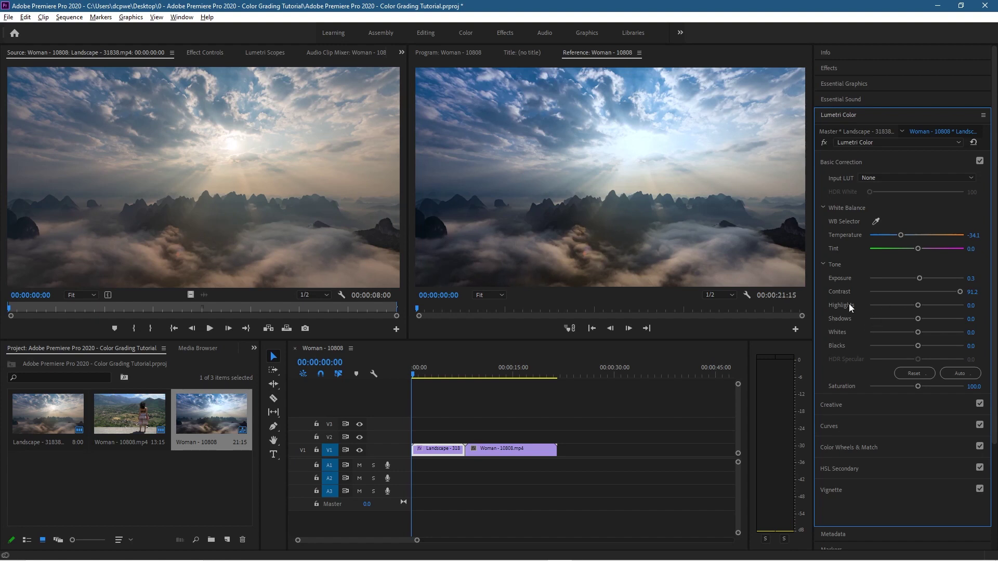
{"action": "mouse_move", "coordinate": [921, 304]}
{"action": "left_mouse_down"}
{"action": "mouse_move", "coordinate": [937, 306]}
{"action": "mouse_move", "coordinate": [902, 306]}
{"action": "mouse_move", "coordinate": [915, 305]}
{"action": "left_mouse_up"}
{"action": "left_click_drag", "start_coordinate": [918, 307], "coordinate": [907, 318]}
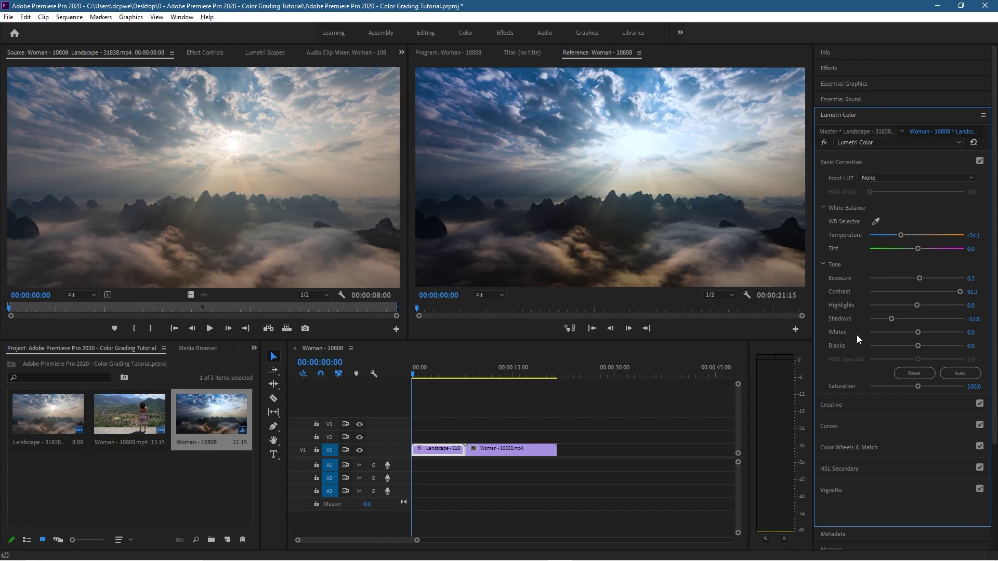
{"action": "left_click_drag", "start_coordinate": [917, 333], "coordinate": [928, 333]}
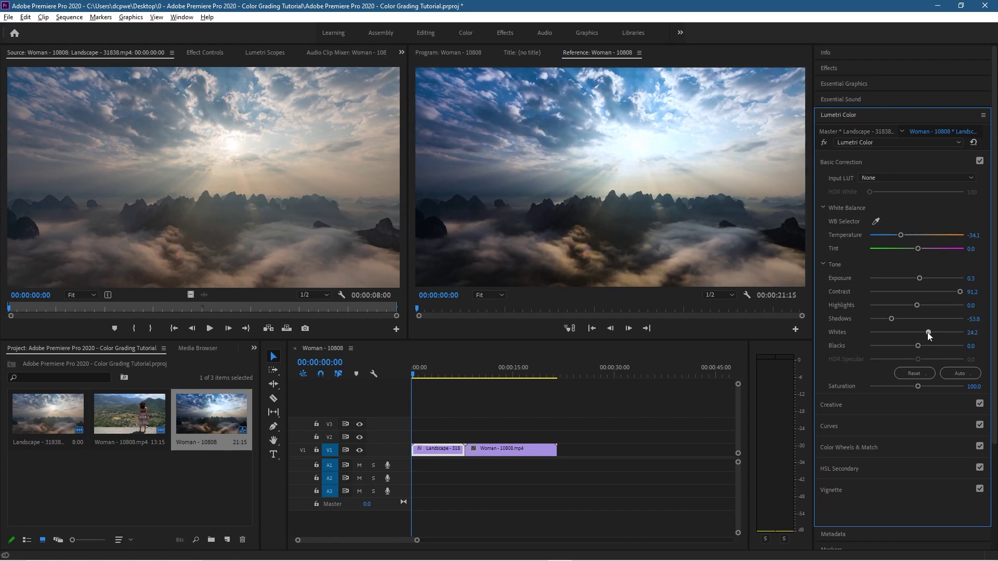
{"action": "left_click_drag", "start_coordinate": [916, 345], "coordinate": [888, 346]}
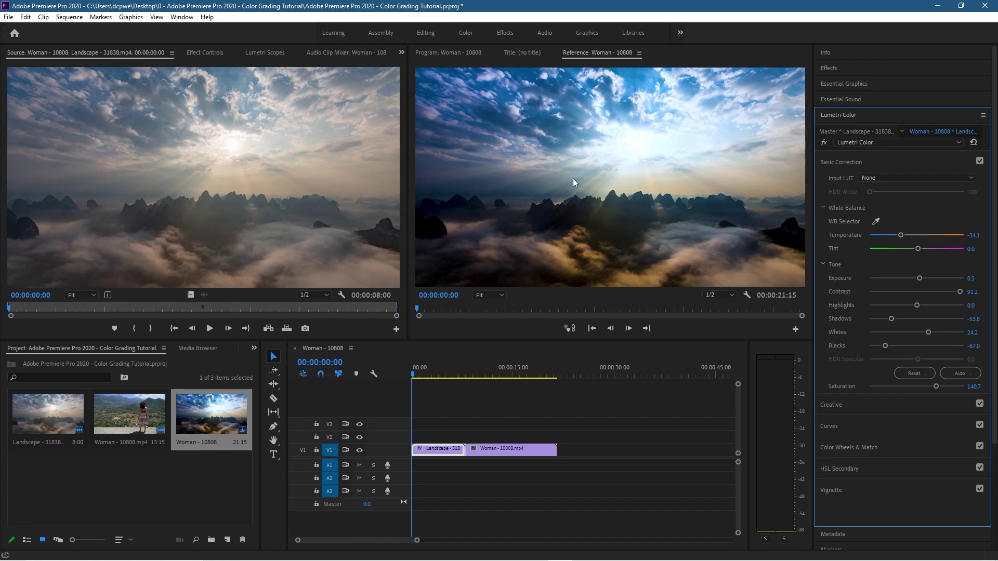
Play the original Landscape clip and then the graded sequence to compare them
{"action": "left_click", "coordinate": [208, 328]}
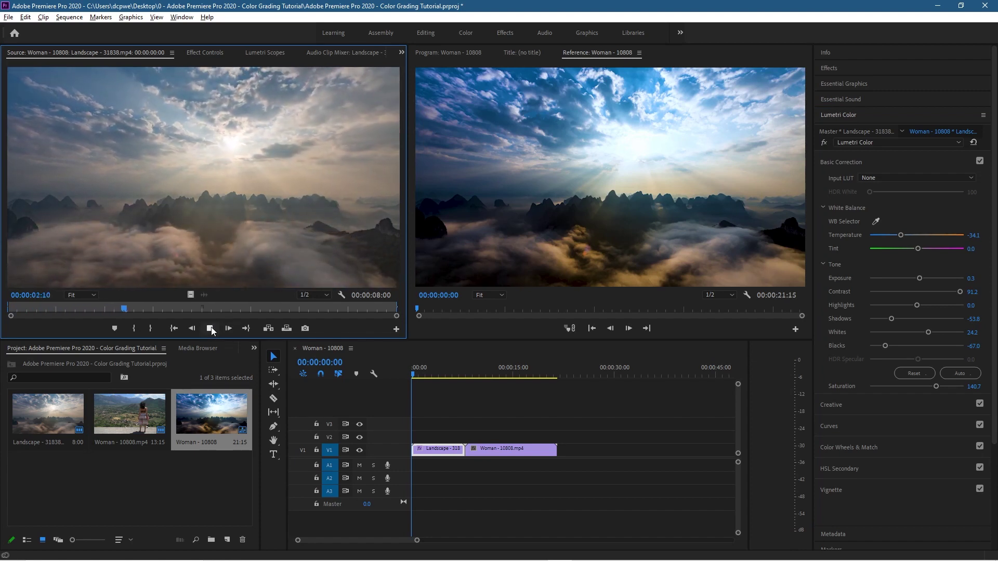
{"action": "left_click", "coordinate": [210, 328]}
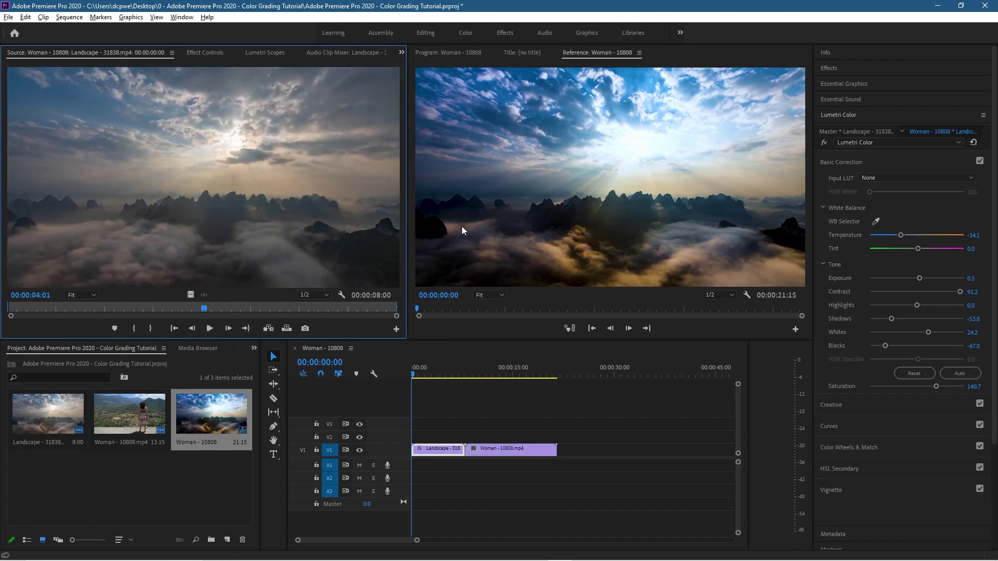
{"action": "mouse_move", "coordinate": [413, 375]}
{"action": "left_mouse_down"}
{"action": "mouse_move", "coordinate": [422, 378]}
{"action": "mouse_move", "coordinate": [410, 377]}
{"action": "left_mouse_up"}
{"action": "left_click", "coordinate": [609, 329]}
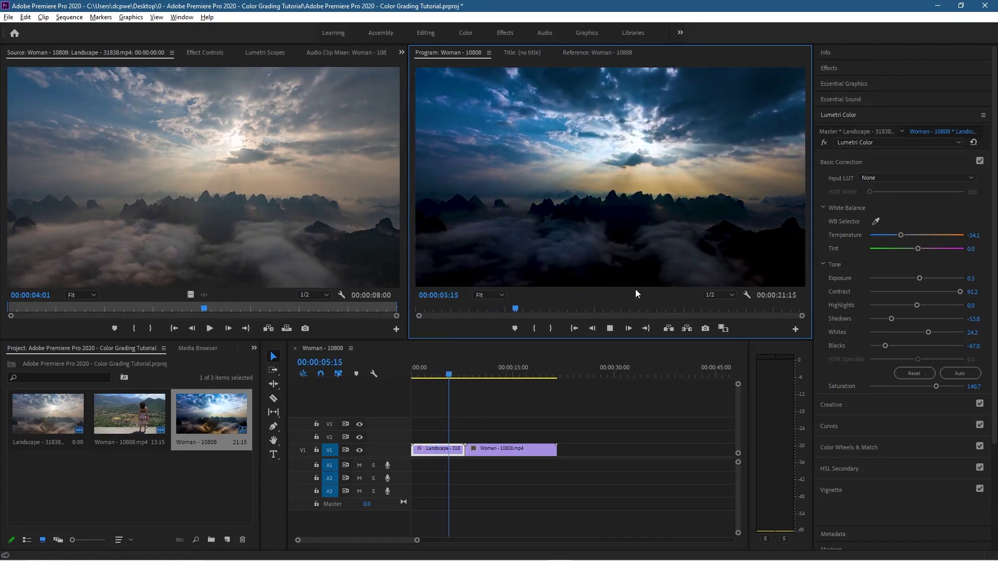
{"action": "left_click", "coordinate": [609, 328]}
{"action": "left_click", "coordinate": [597, 52]}
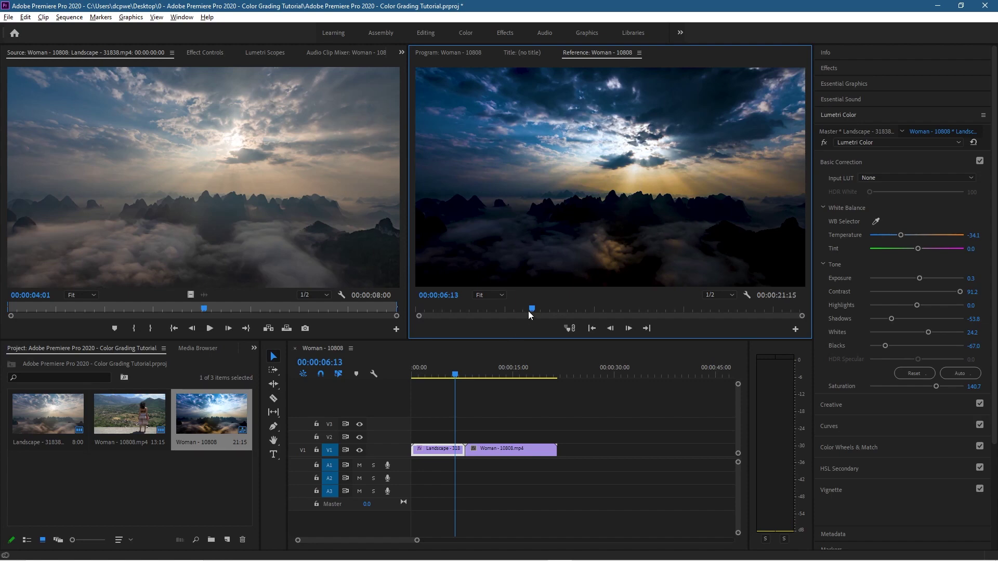
Return to the sequence start, then move the playhead onto the Woman clip and select it
{"action": "key", "text": "shift+4"}
{"action": "left_click_drag", "start_coordinate": [529, 307], "coordinate": [611, 314]}
{"action": "left_click", "coordinate": [523, 447]}
Load the Woman clip in the Source monitor and warm its Temperature to 45.1
{"action": "double_click", "coordinate": [522, 451]}
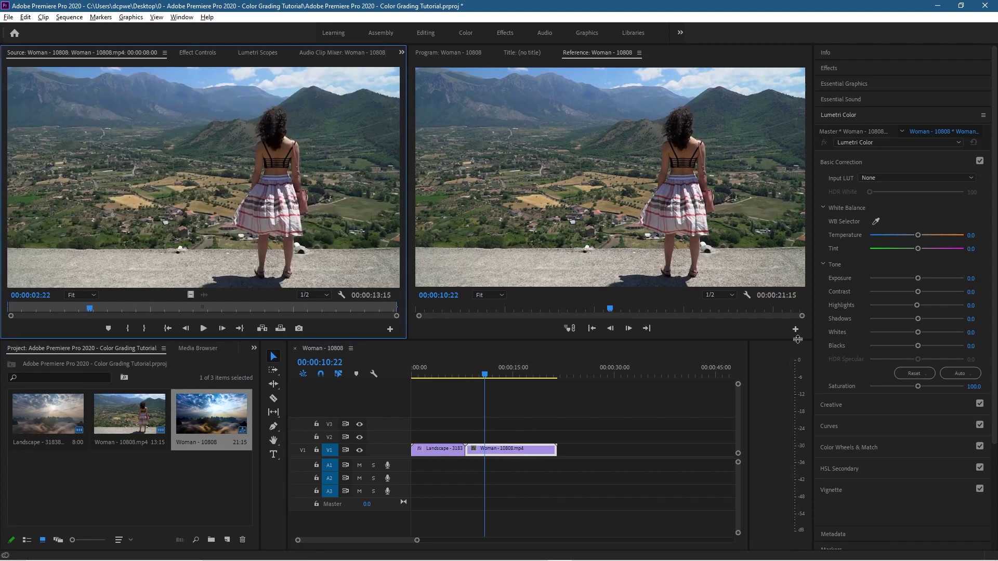
{"action": "left_click", "coordinate": [525, 448]}
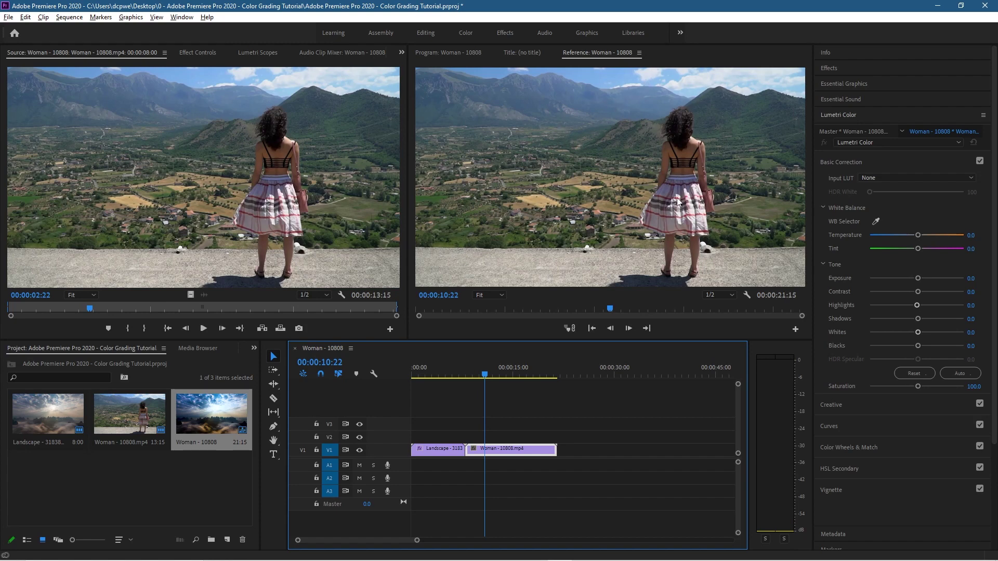
{"action": "left_click_drag", "start_coordinate": [919, 236], "coordinate": [935, 235]}
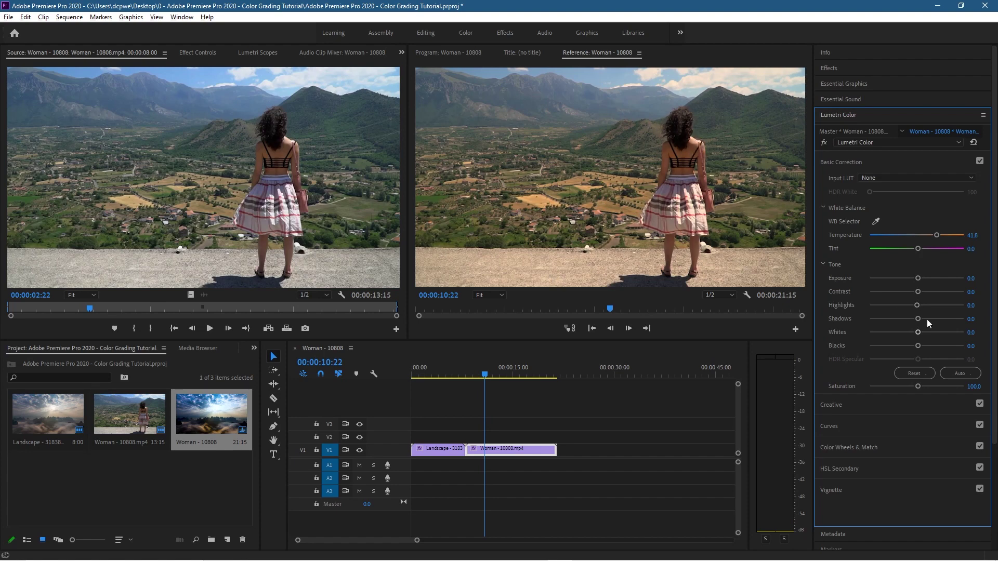
Set Contrast 64.8, Highlights 25.3, Shadows -27.5, Whites 17.6 and Blacks -17.6 on the Woman clip
{"action": "left_click_drag", "start_coordinate": [917, 292], "coordinate": [924, 292]}
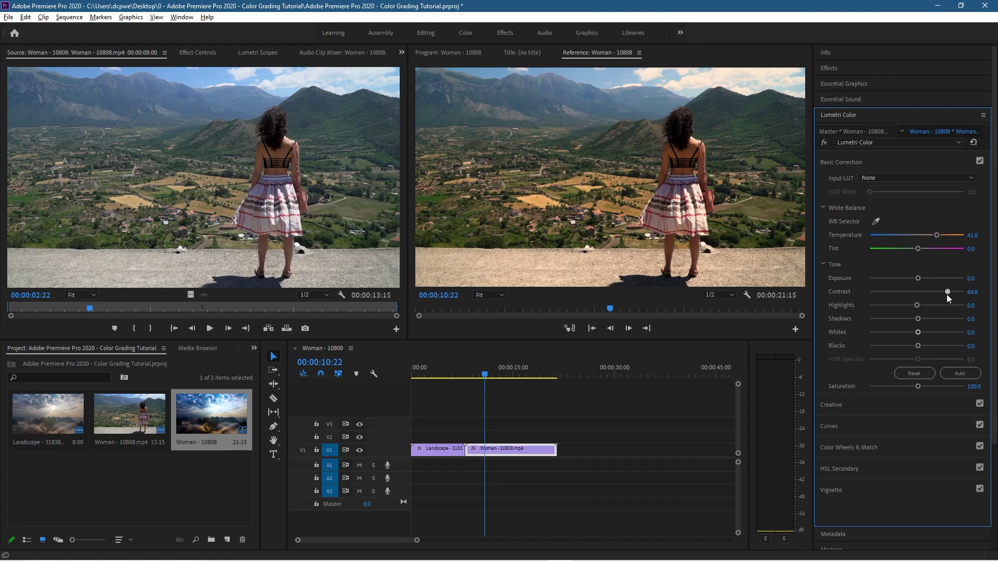
{"action": "left_click_drag", "start_coordinate": [916, 308], "coordinate": [925, 308]}
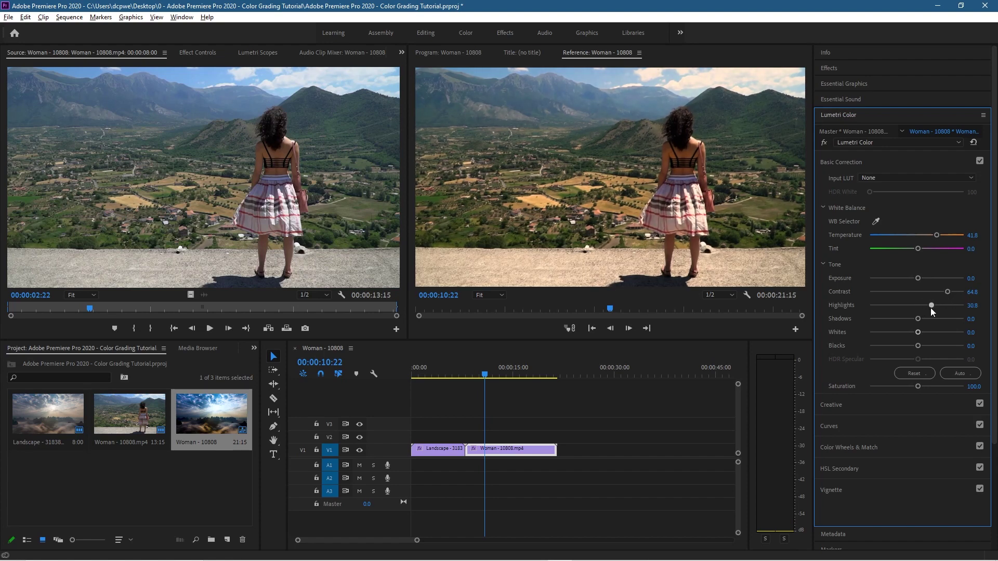
{"action": "left_click_drag", "start_coordinate": [917, 318], "coordinate": [905, 319]}
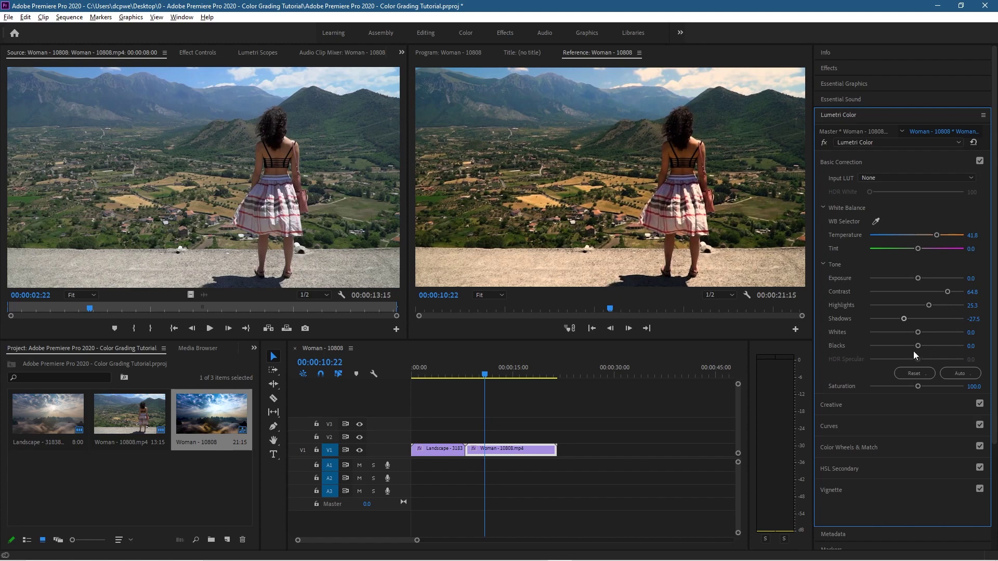
{"action": "left_click_drag", "start_coordinate": [918, 332], "coordinate": [926, 336]}
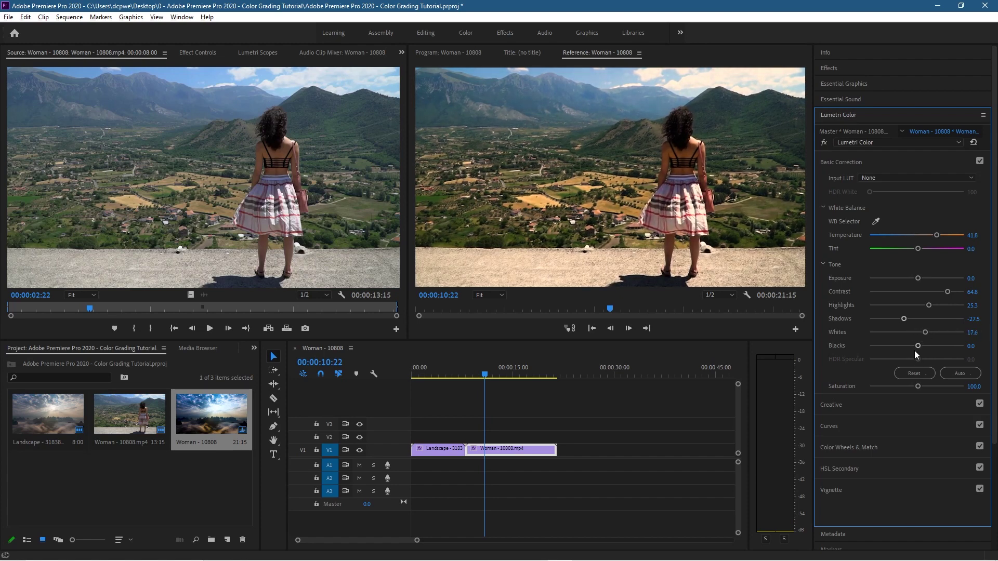
{"action": "left_click_drag", "start_coordinate": [916, 348], "coordinate": [908, 348]}
Boost the Woman clip's Saturation to 146.2 and shift its Tint toward magenta
{"action": "left_click_drag", "start_coordinate": [916, 389], "coordinate": [922, 390]}
{"action": "left_click_drag", "start_coordinate": [940, 386], "coordinate": [942, 386]}
{"action": "mouse_move", "coordinate": [918, 249]}
{"action": "left_mouse_down"}
{"action": "mouse_move", "coordinate": [876, 248]}
{"action": "mouse_move", "coordinate": [976, 257]}
{"action": "mouse_move", "coordinate": [882, 256]}
{"action": "mouse_move", "coordinate": [915, 255]}
{"action": "left_mouse_up"}
Reset the Woman clip's Tint to 0, keep Temperature at 45.1, and rewind both monitors
{"action": "left_click", "coordinate": [970, 249]}
{"action": "type", "text": "0"}
{"action": "key", "text": "Return"}
{"action": "mouse_move", "coordinate": [937, 235]}
{"action": "left_mouse_down"}
{"action": "mouse_move", "coordinate": [891, 235]}
{"action": "mouse_move", "coordinate": [935, 235]}
{"action": "left_mouse_up"}
{"action": "left_click_drag", "start_coordinate": [492, 374], "coordinate": [467, 376]}
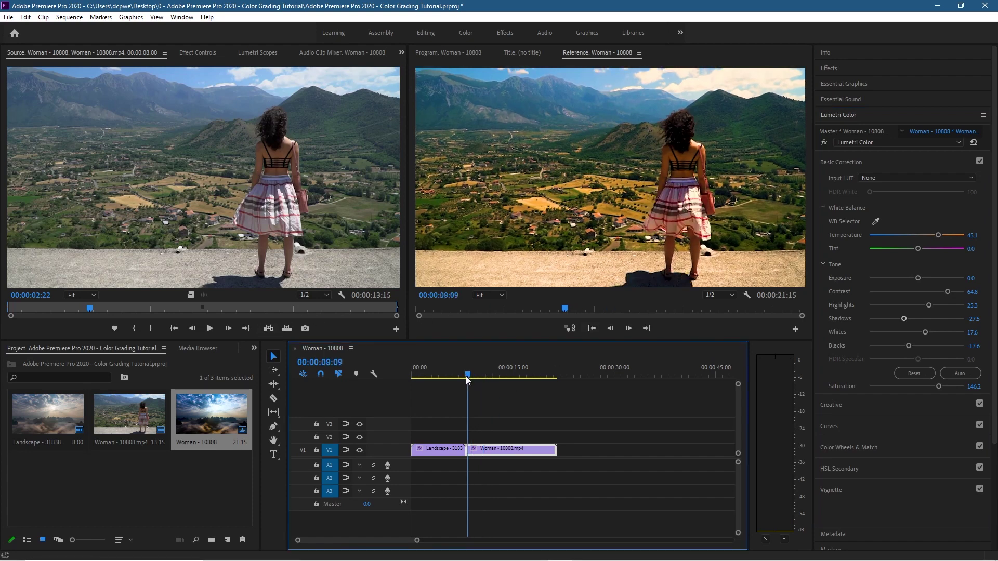
{"action": "left_click_drag", "start_coordinate": [93, 308], "coordinate": [7, 312]}
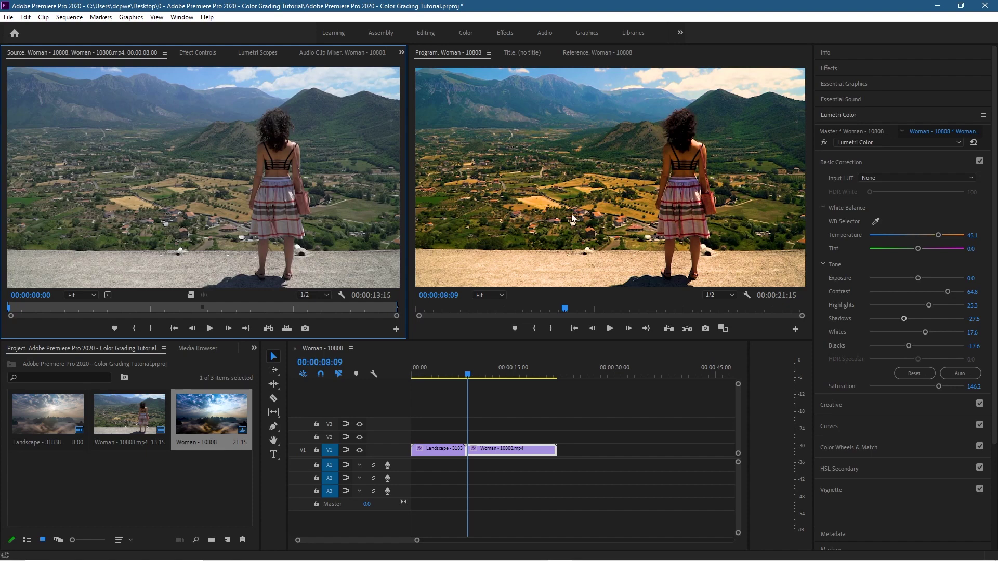
{"action": "left_click", "coordinate": [210, 328]}
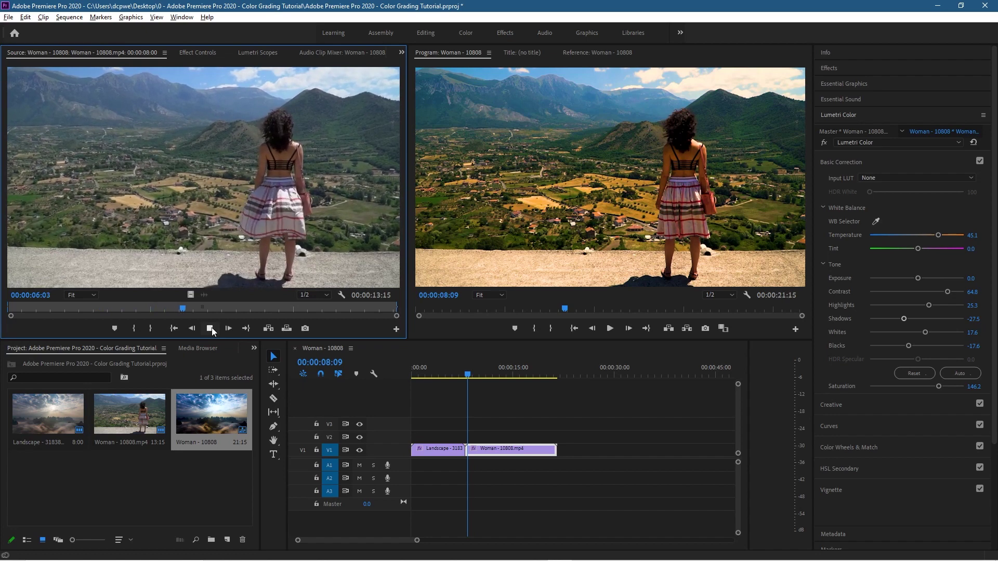
{"action": "left_click", "coordinate": [210, 328]}
{"action": "left_click", "coordinate": [610, 327]}
{"action": "left_click", "coordinate": [611, 329]}
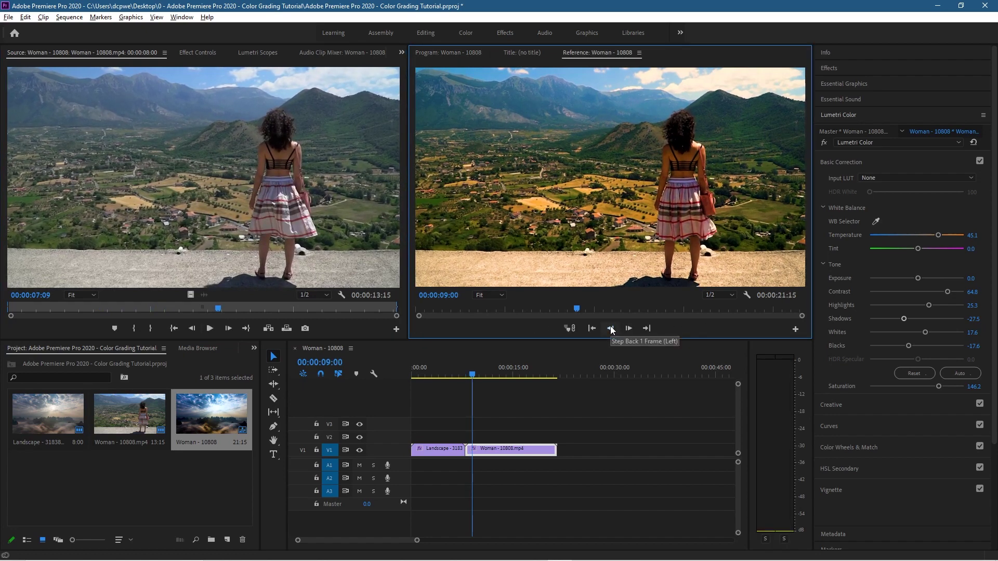
{"action": "left_click", "coordinate": [610, 329]}
{"action": "left_click", "coordinate": [474, 375]}
{"action": "key", "text": "Up"}
{"action": "left_click", "coordinate": [608, 330]}
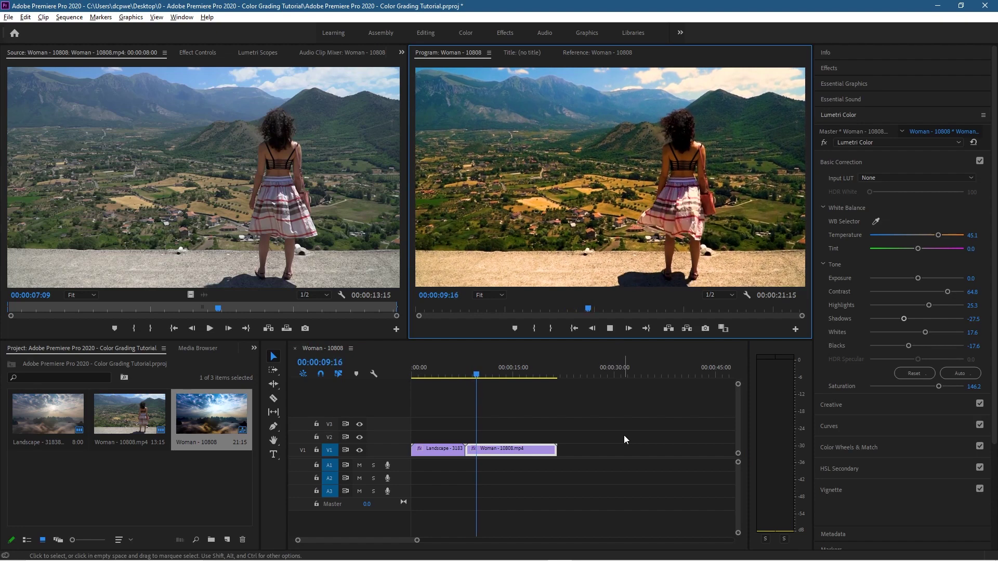
{"action": "left_click", "coordinate": [610, 329]}
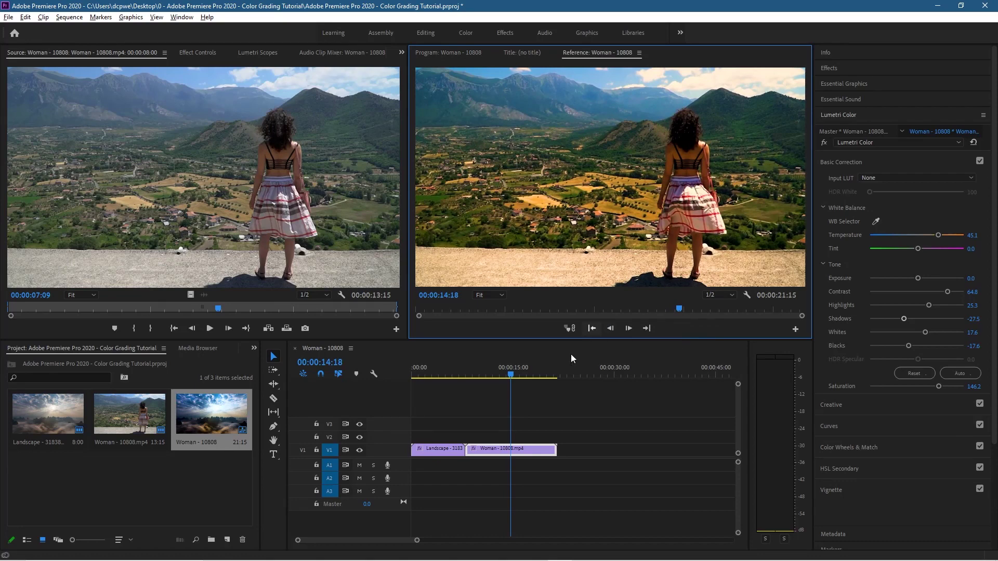
{"action": "left_click_drag", "start_coordinate": [512, 373], "coordinate": [482, 379]}
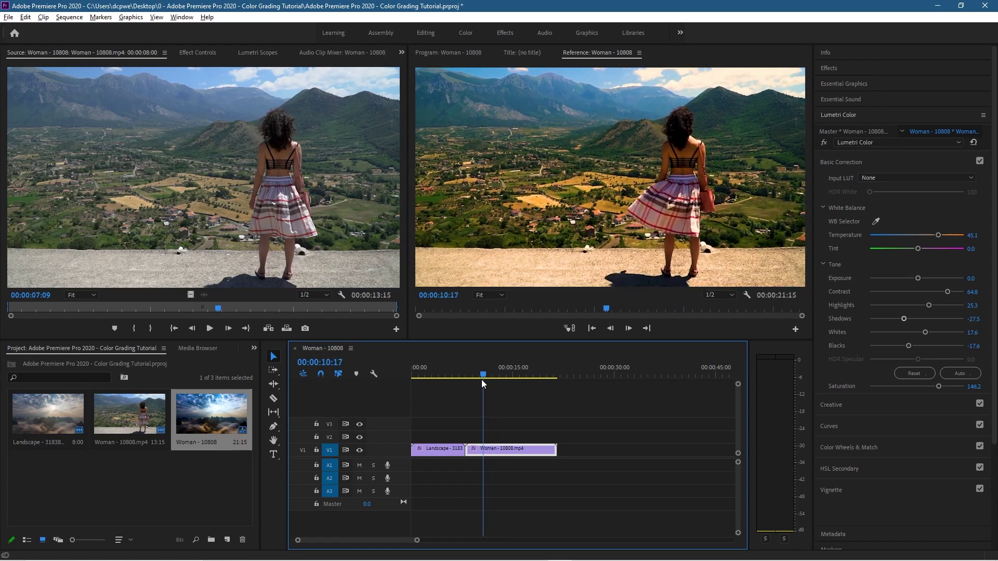
Cool the Woman clip's Temperature to -31.9, then return the playhead to 00:00:00:00
{"action": "left_click_drag", "start_coordinate": [938, 236], "coordinate": [898, 238]}
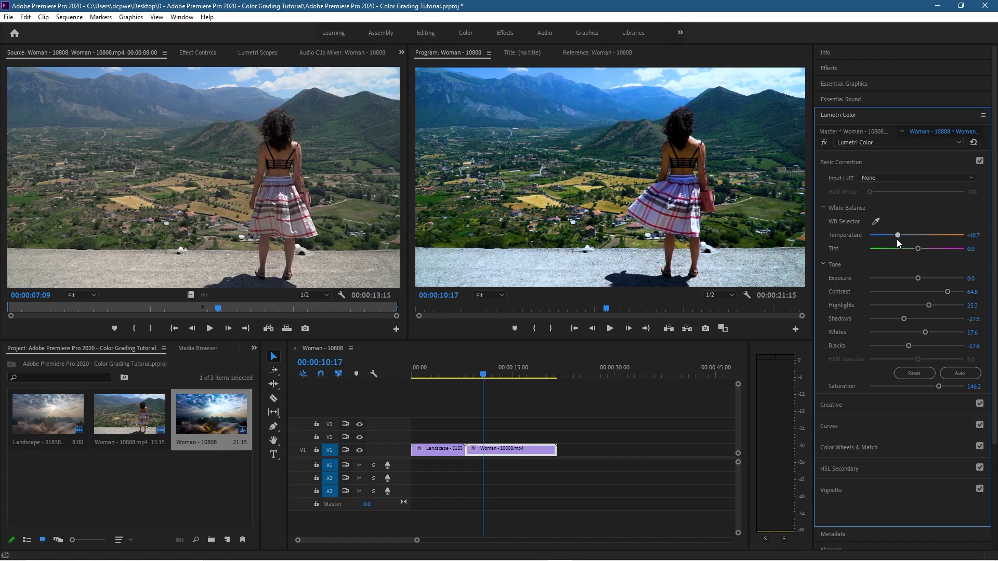
{"action": "mouse_move", "coordinate": [896, 239]}
{"action": "left_mouse_down"}
{"action": "mouse_move", "coordinate": [934, 240]}
{"action": "mouse_move", "coordinate": [844, 251]}
{"action": "mouse_move", "coordinate": [965, 237]}
{"action": "mouse_move", "coordinate": [831, 249]}
{"action": "mouse_move", "coordinate": [966, 237]}
{"action": "mouse_move", "coordinate": [811, 236]}
{"action": "mouse_move", "coordinate": [927, 230]}
{"action": "mouse_move", "coordinate": [899, 236]}
{"action": "left_mouse_up"}
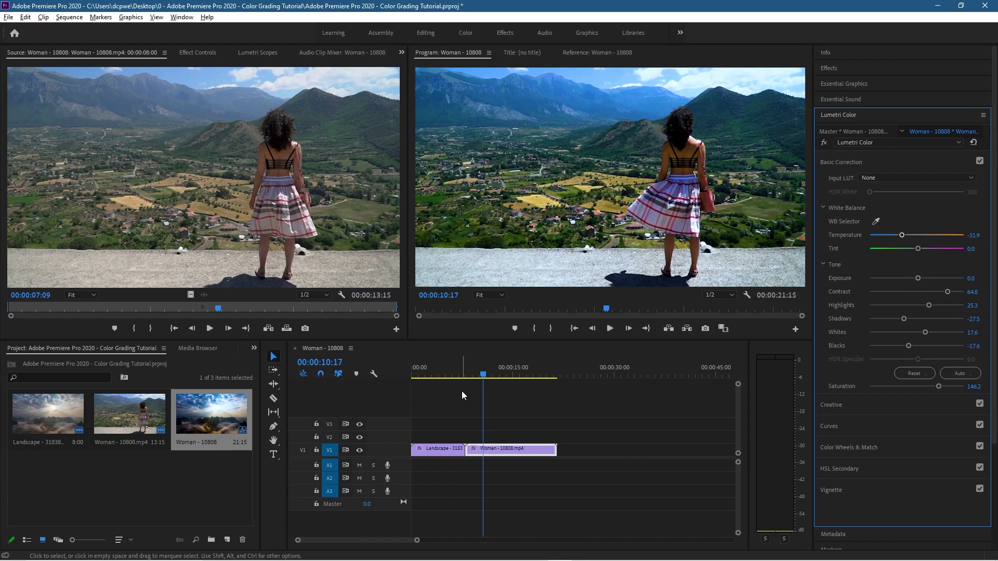
{"action": "left_click", "coordinate": [830, 404]}
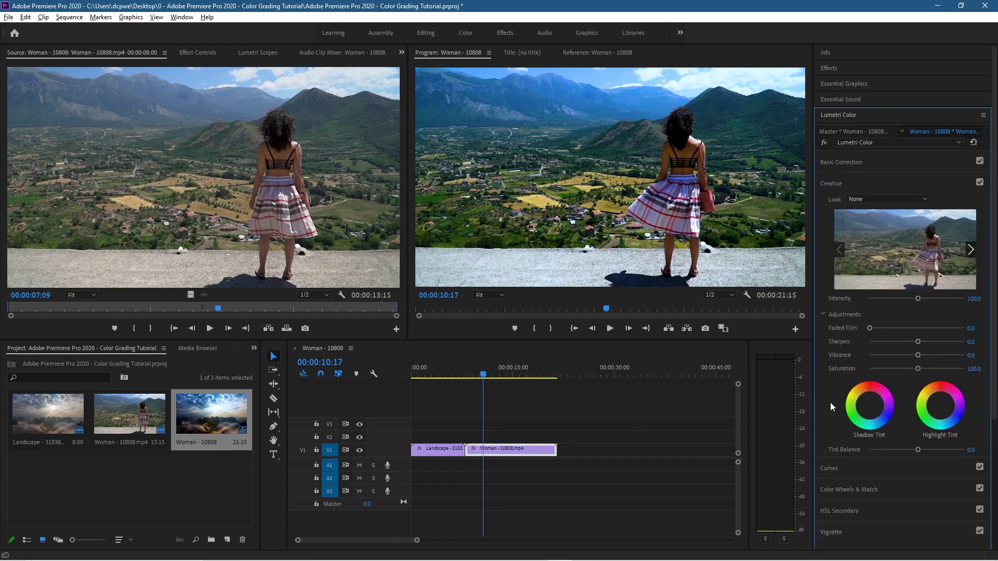
{"action": "left_click", "coordinate": [834, 183]}
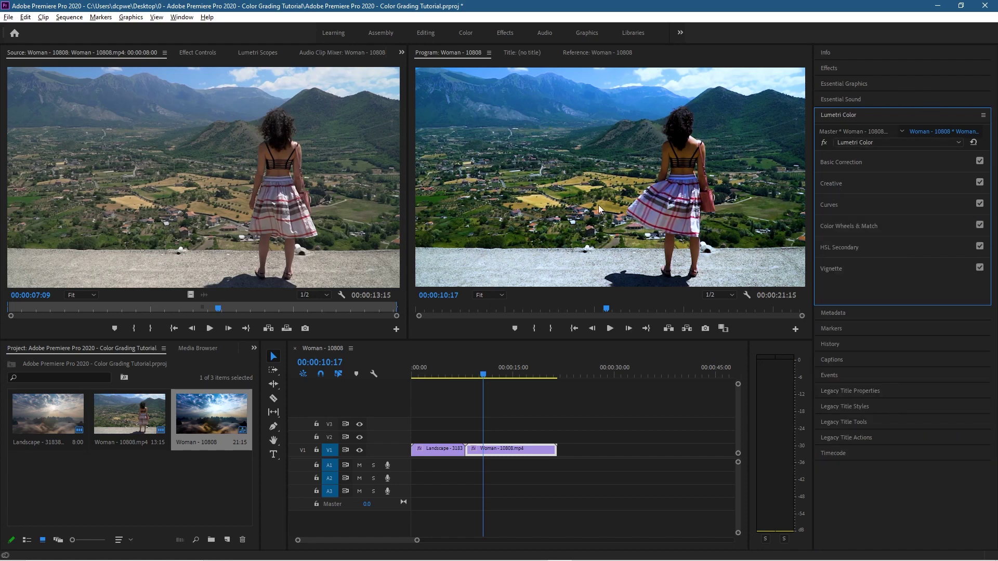
{"action": "left_click_drag", "start_coordinate": [481, 374], "coordinate": [407, 374]}
Load the Landscape clip, play the graded result, rewind, and review its Basic Correction settings
{"action": "double_click", "coordinate": [440, 450]}
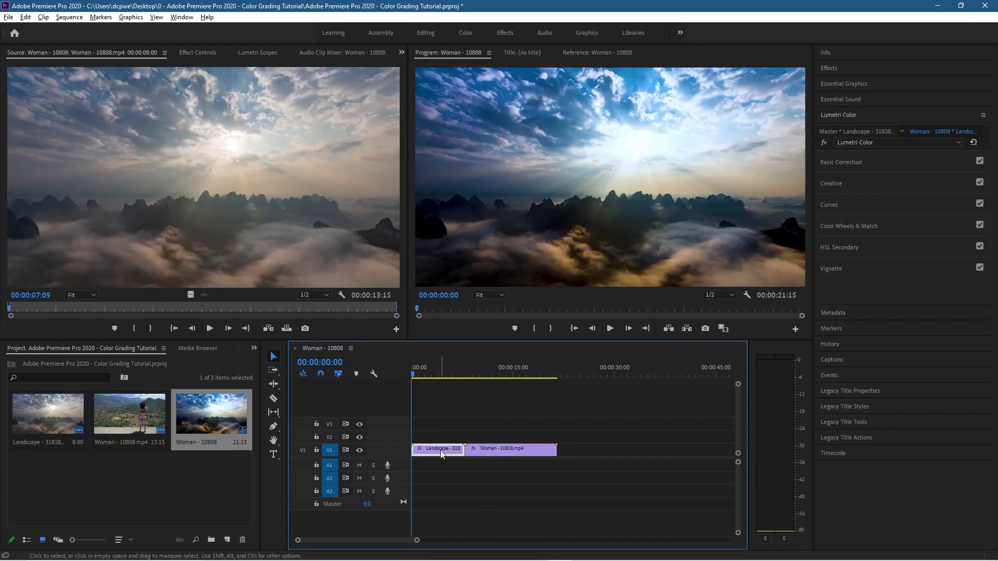
{"action": "left_click", "coordinate": [610, 328]}
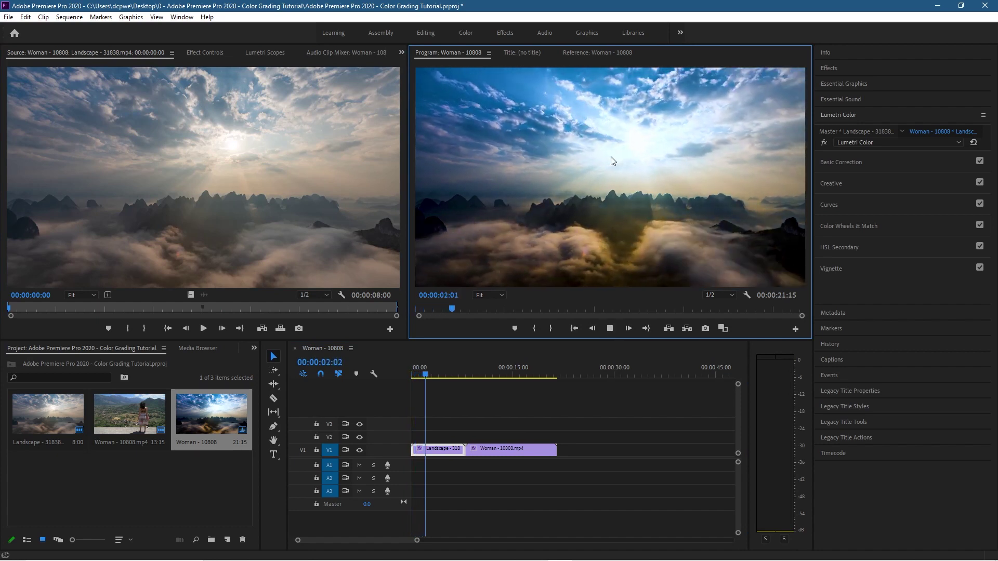
{"action": "left_click", "coordinate": [609, 329]}
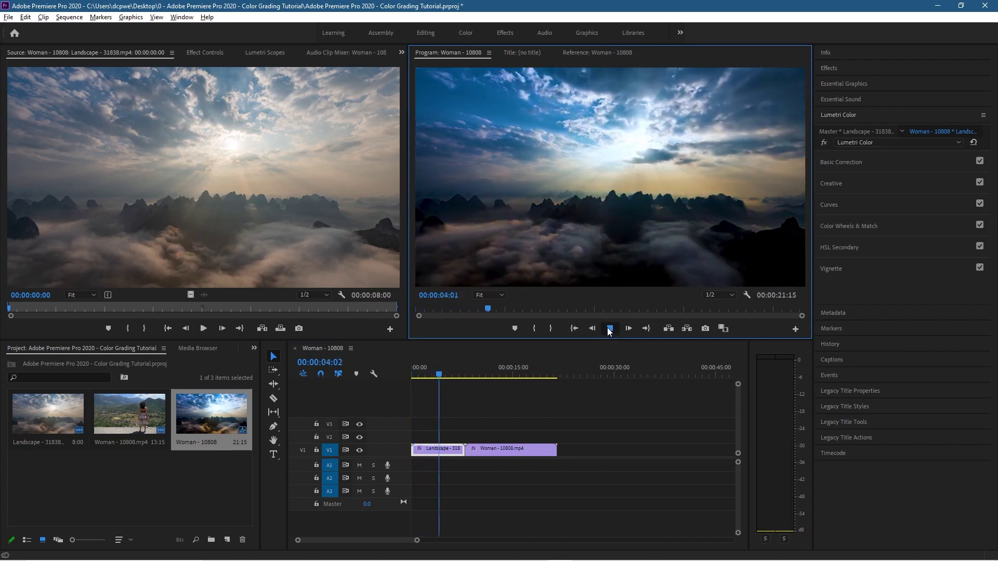
{"action": "left_click", "coordinate": [398, 375]}
{"action": "key", "text": "Home"}
{"action": "left_click", "coordinate": [835, 162]}
{"action": "left_click", "coordinate": [837, 161]}
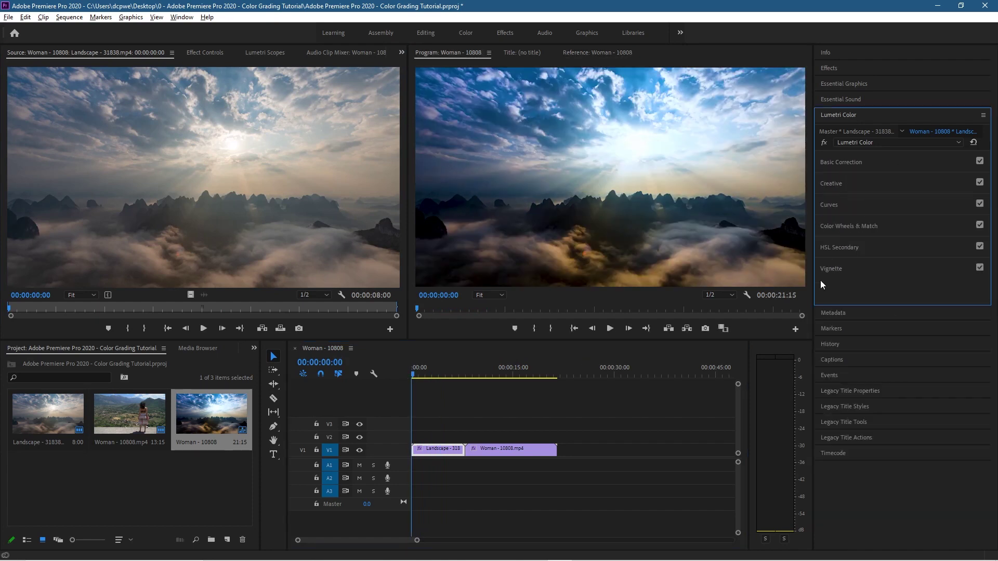
{"action": "left_click", "coordinate": [836, 162]}
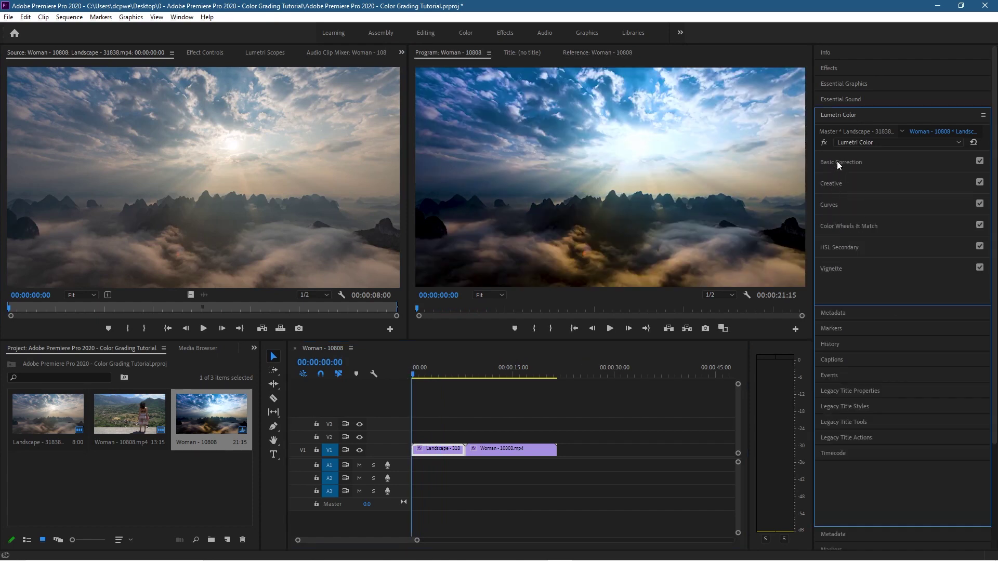
Save the project, minimise Premiere Pro and close the File Explorer window
{"action": "left_click", "coordinate": [8, 17]}
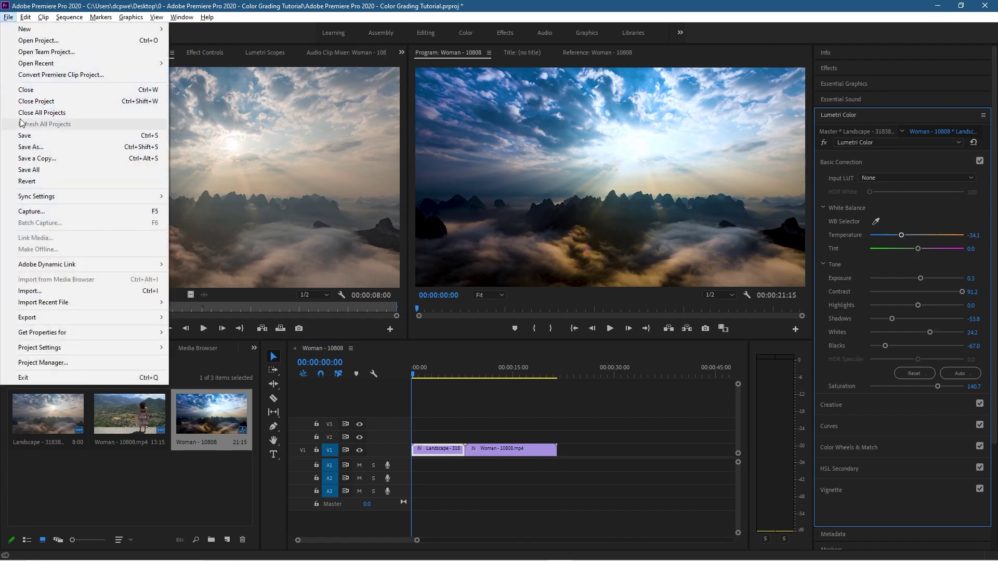
{"action": "left_click", "coordinate": [24, 135]}
{"action": "left_click", "coordinate": [942, 6]}
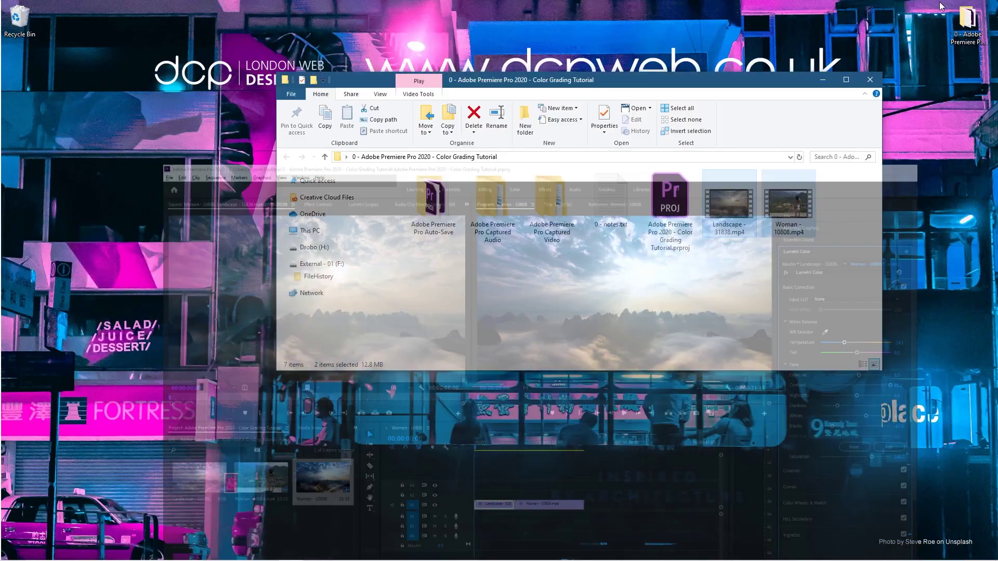
{"action": "left_click", "coordinate": [872, 80]}
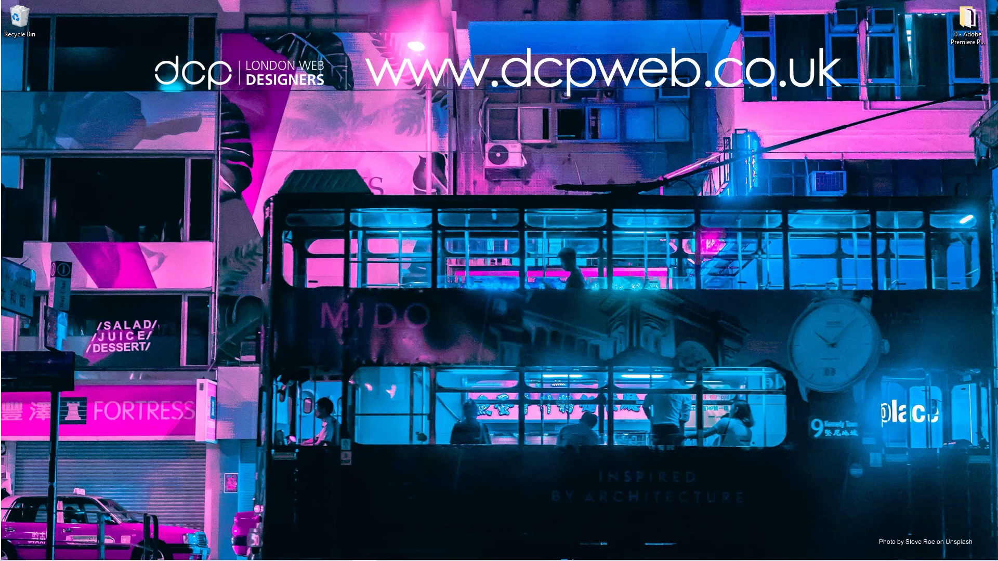
{"action": "left_click", "coordinate": [967, 19]}
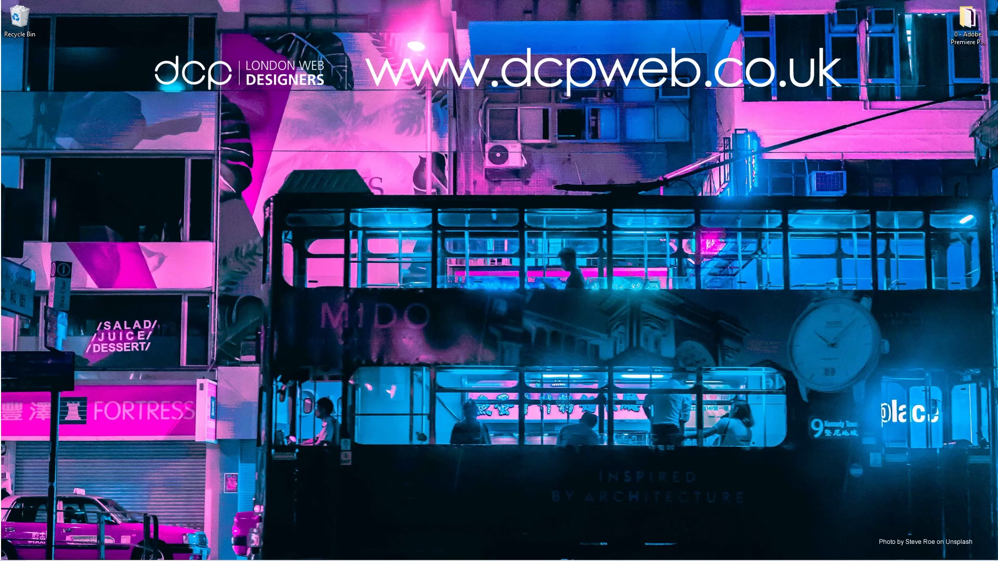